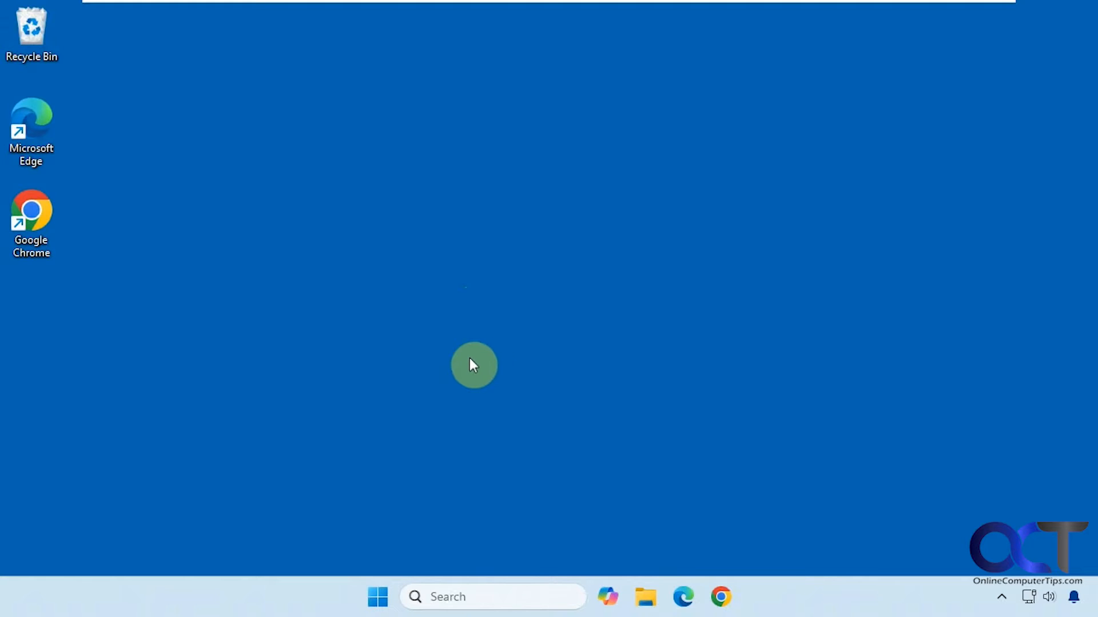
- Open the Recovery page in the Windows System settings
{"action": "left_click", "coordinate": [378, 597]}
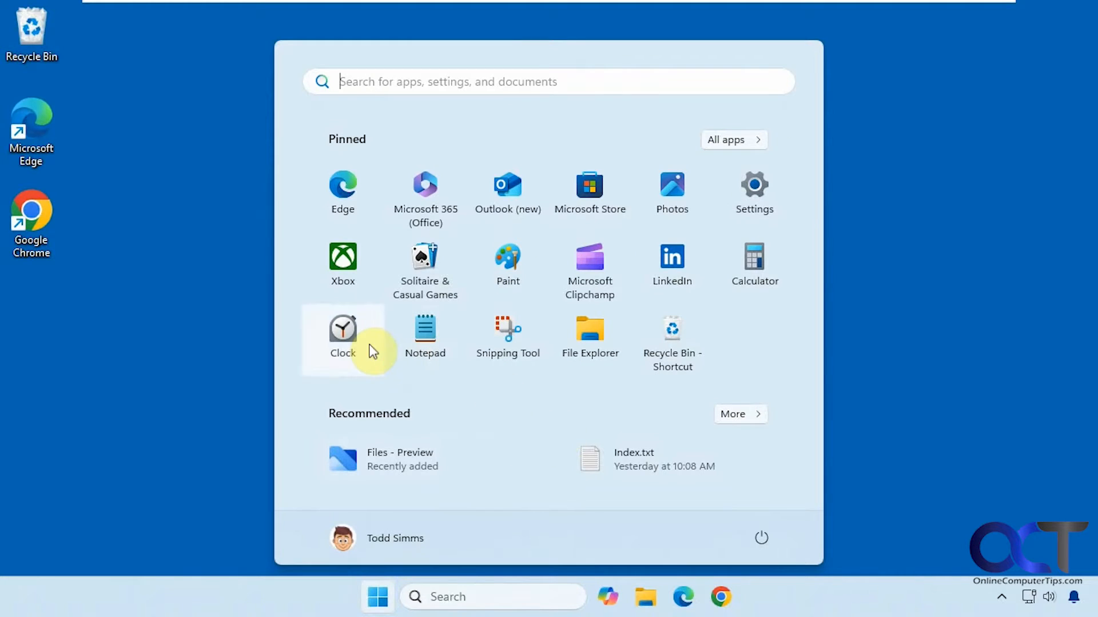
{"action": "left_click", "coordinate": [750, 194]}
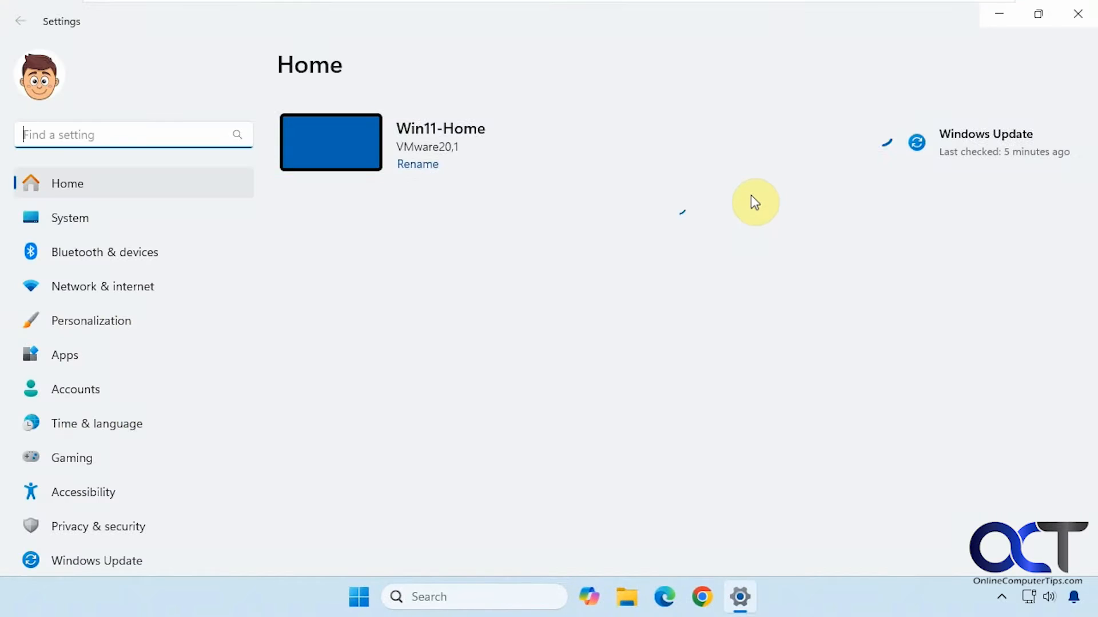
{"action": "left_click", "coordinate": [107, 216]}
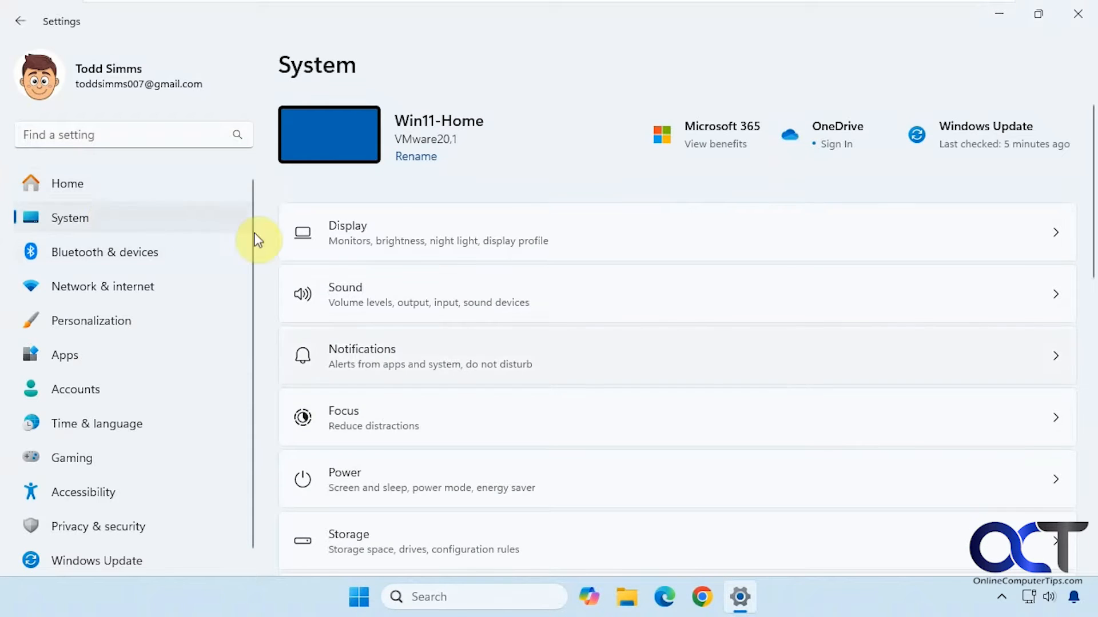
{"action": "scroll", "coordinate": [731, 408], "scroll_direction": "down", "scroll_amount": 10}
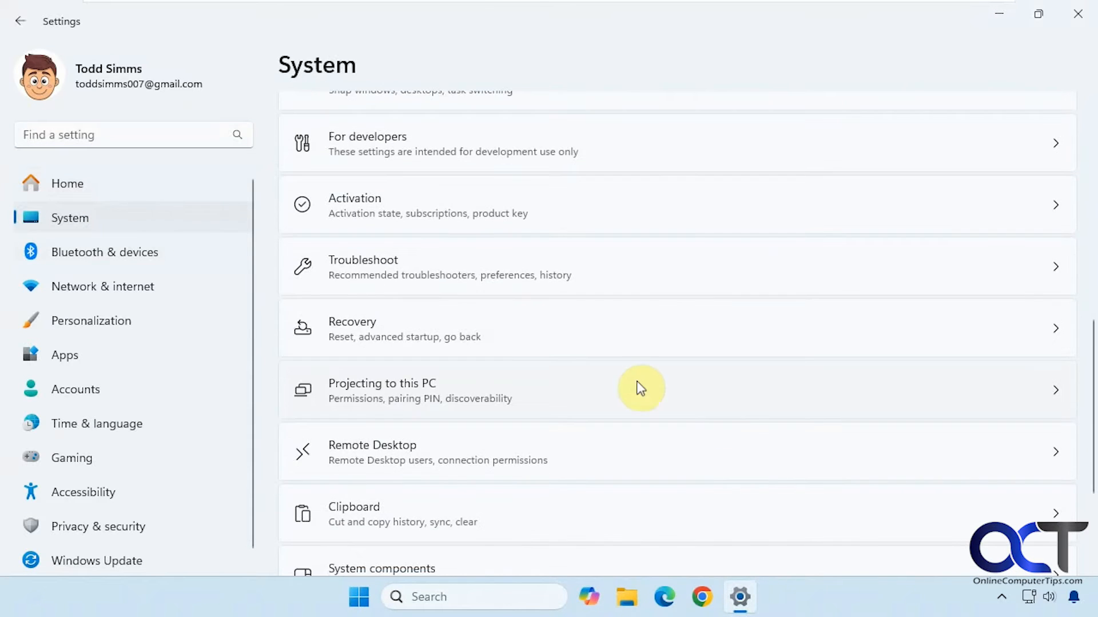
{"action": "left_click", "coordinate": [539, 336]}
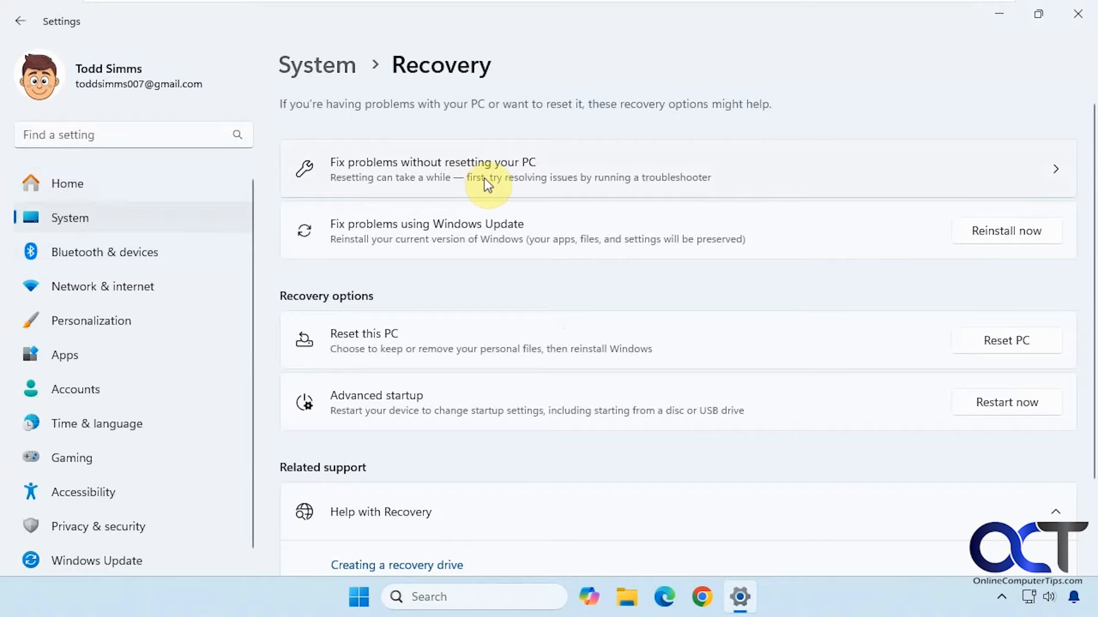
- Open the option to fix problems without resetting the PC and view the recommended troubleshooter preference choices without changing them
{"action": "left_click", "coordinate": [909, 170]}
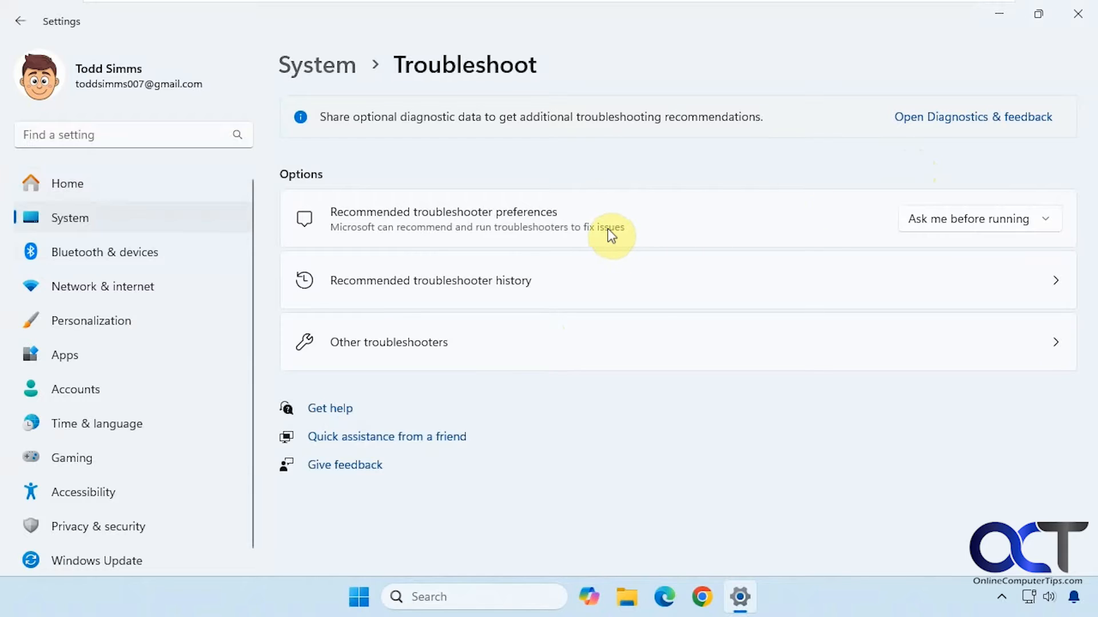
{"action": "left_click", "coordinate": [927, 223]}
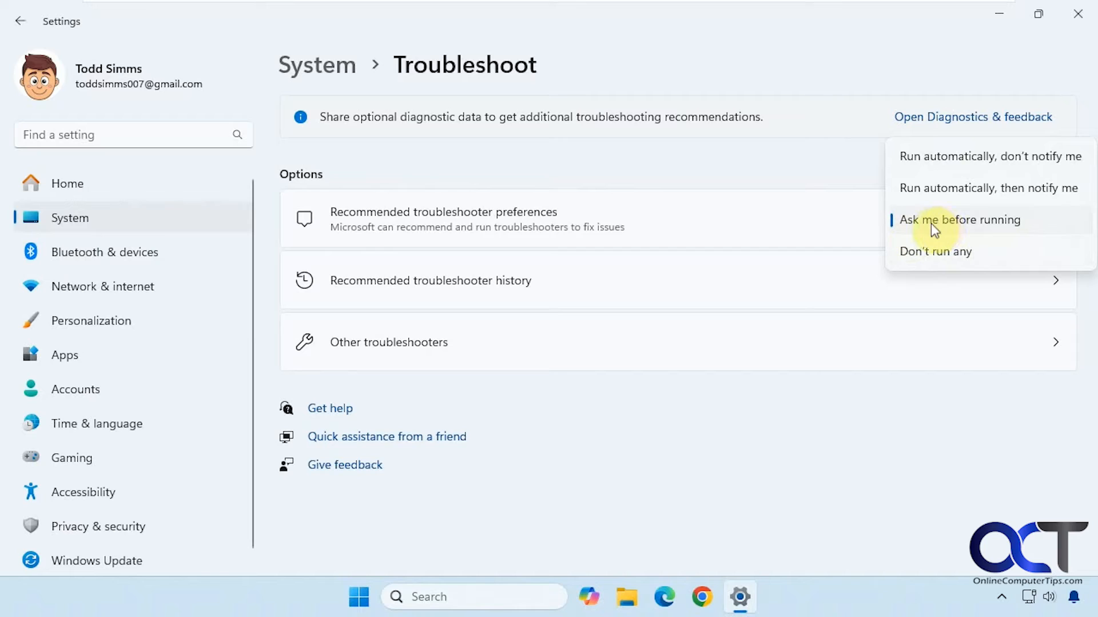
{"action": "left_click", "coordinate": [835, 447]}
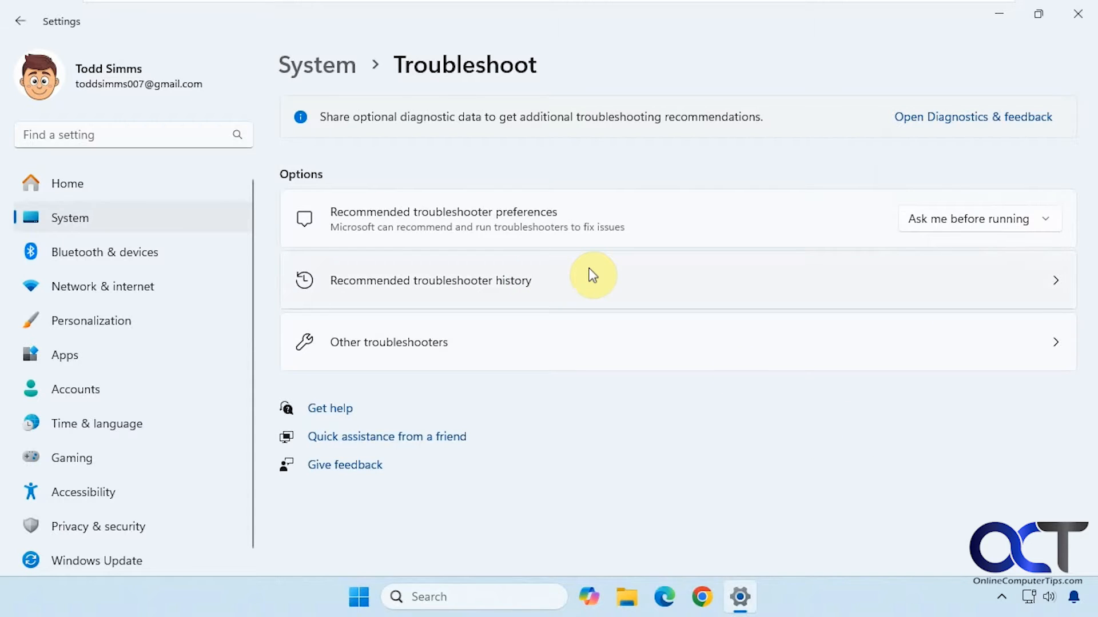
- Run the Network and Internet troubleshooter from Other troubleshooters and bring its Get Help window into view
{"action": "left_click", "coordinate": [465, 351]}
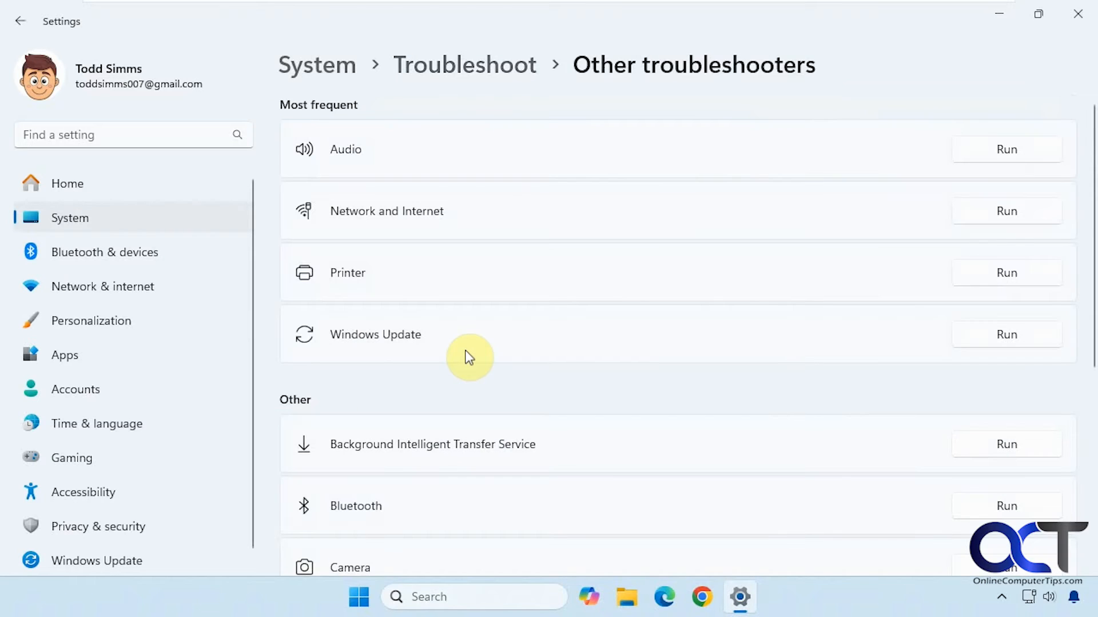
{"action": "scroll", "coordinate": [598, 264], "scroll_direction": "down", "scroll_amount": 6}
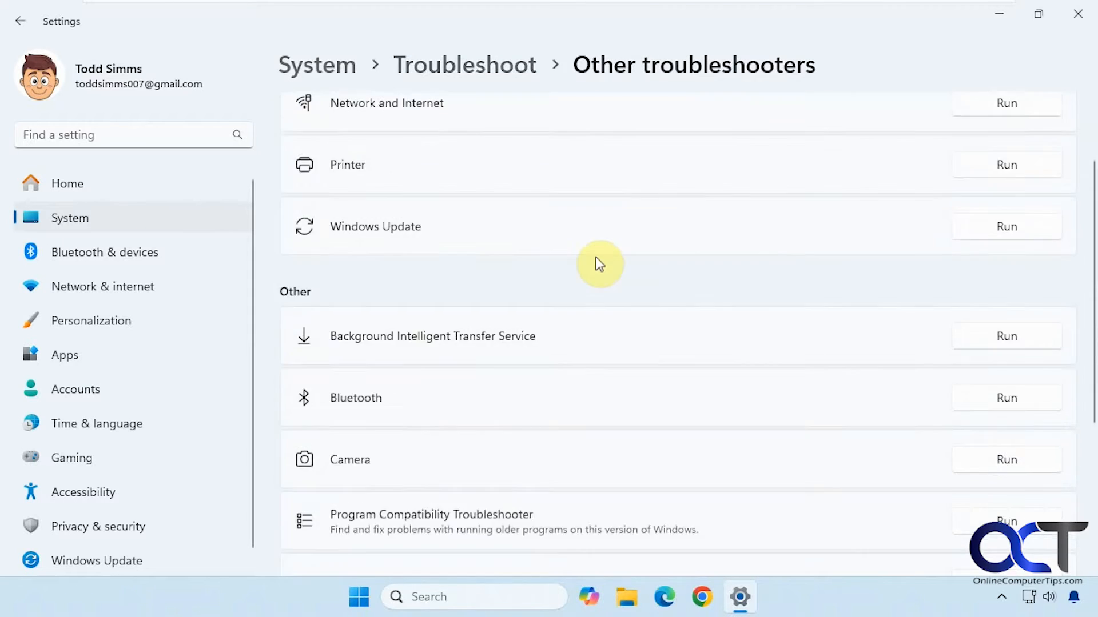
{"action": "scroll", "coordinate": [599, 264], "scroll_direction": "up", "scroll_amount": 6}
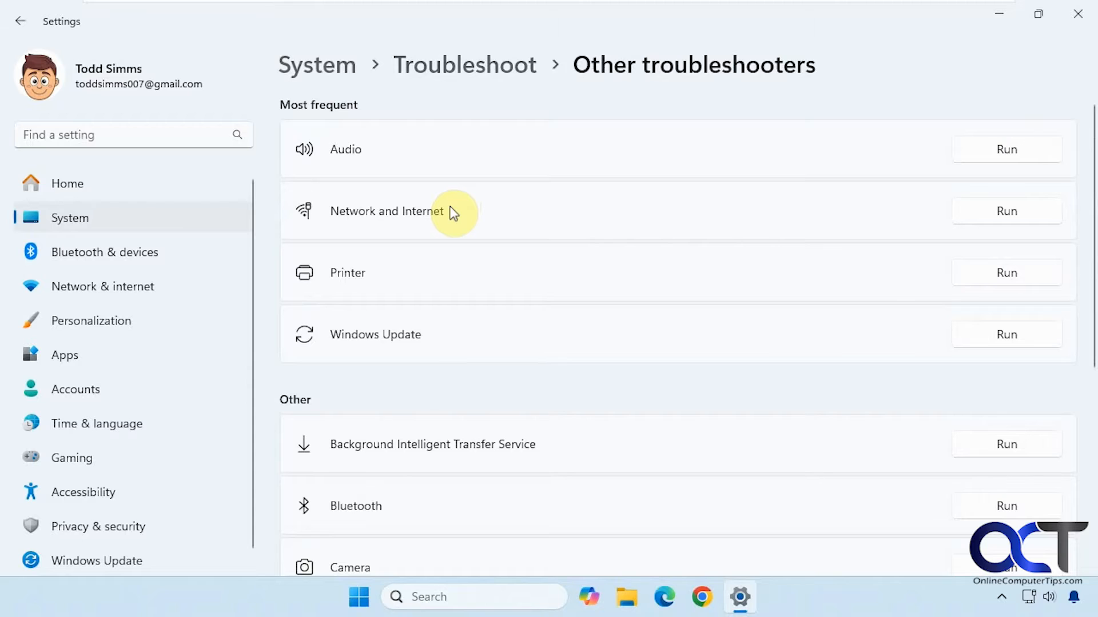
{"action": "left_click", "coordinate": [979, 210]}
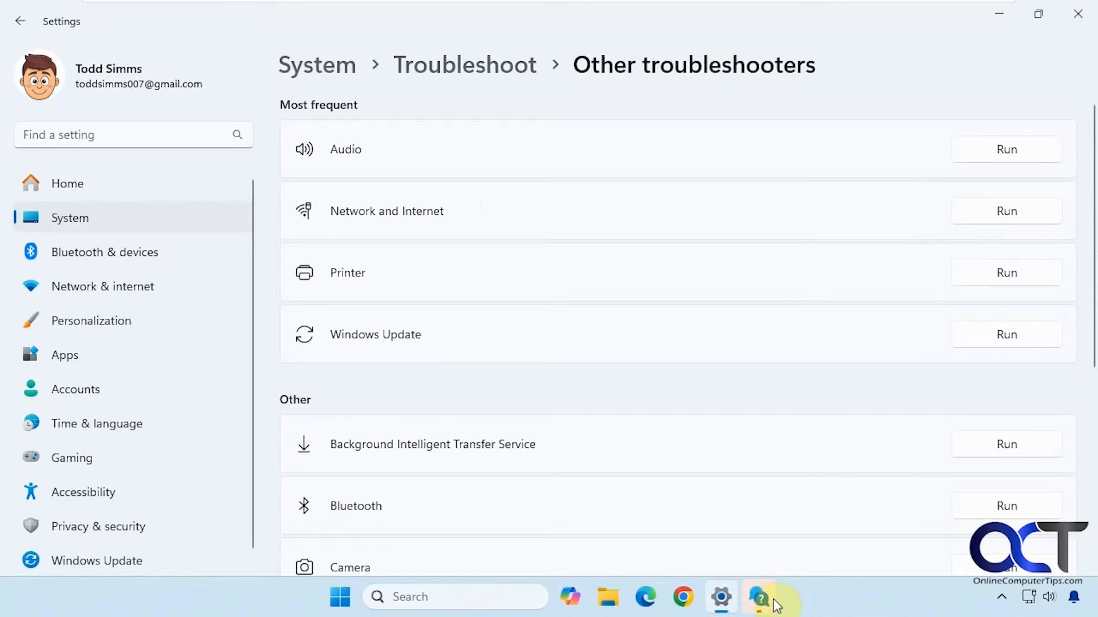
{"action": "left_click", "coordinate": [759, 597]}
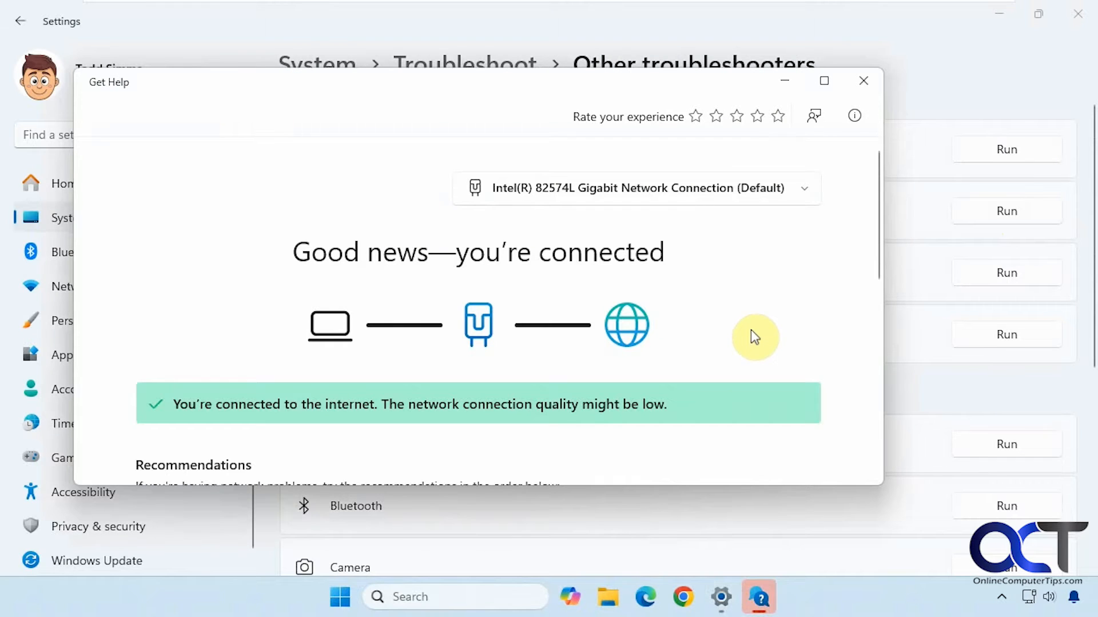
- Examine the adapter choices and network recommendations, including restarting the Ethernet network adapter, and close the troubleshooter
{"action": "left_click", "coordinate": [805, 195]}
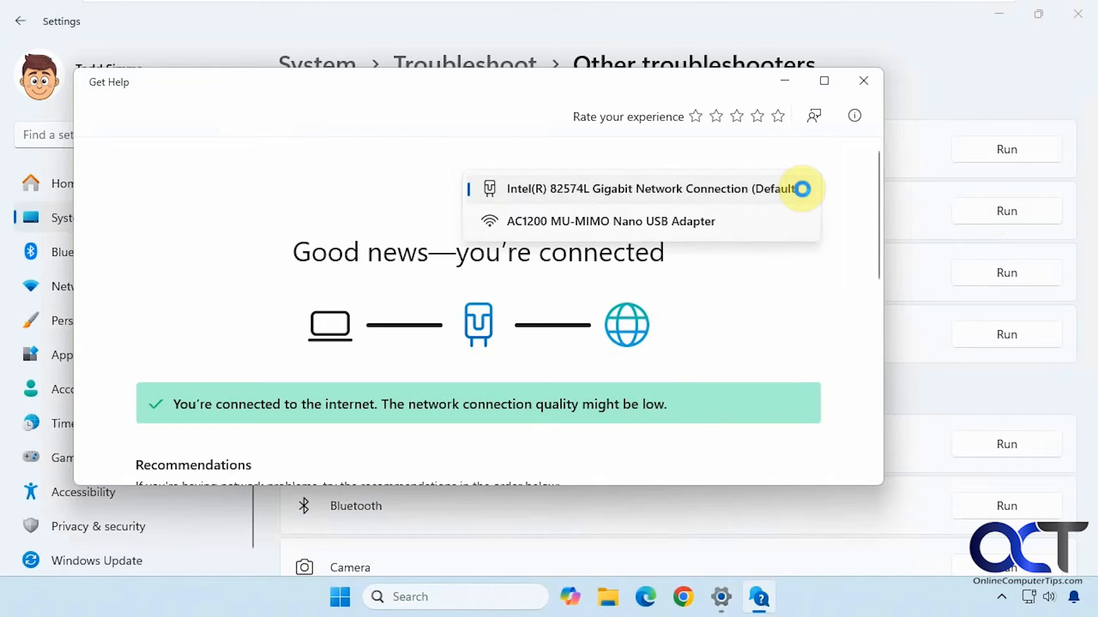
{"action": "left_click", "coordinate": [767, 286]}
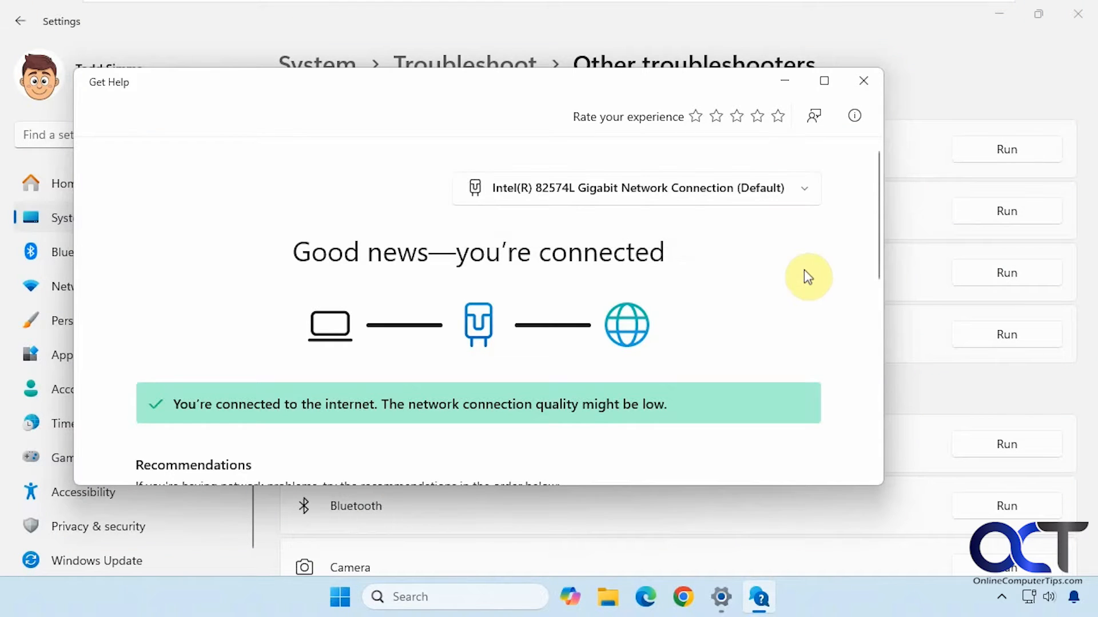
{"action": "left_click_drag", "start_coordinate": [878, 204], "coordinate": [864, 345]}
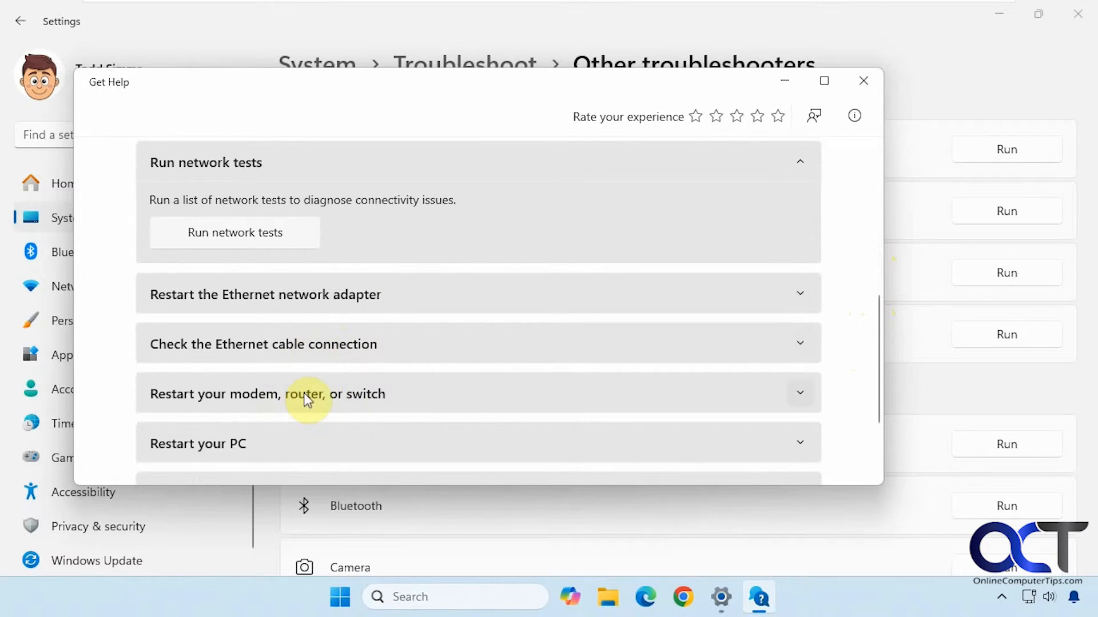
{"action": "scroll", "coordinate": [401, 400], "scroll_direction": "down", "scroll_amount": 2}
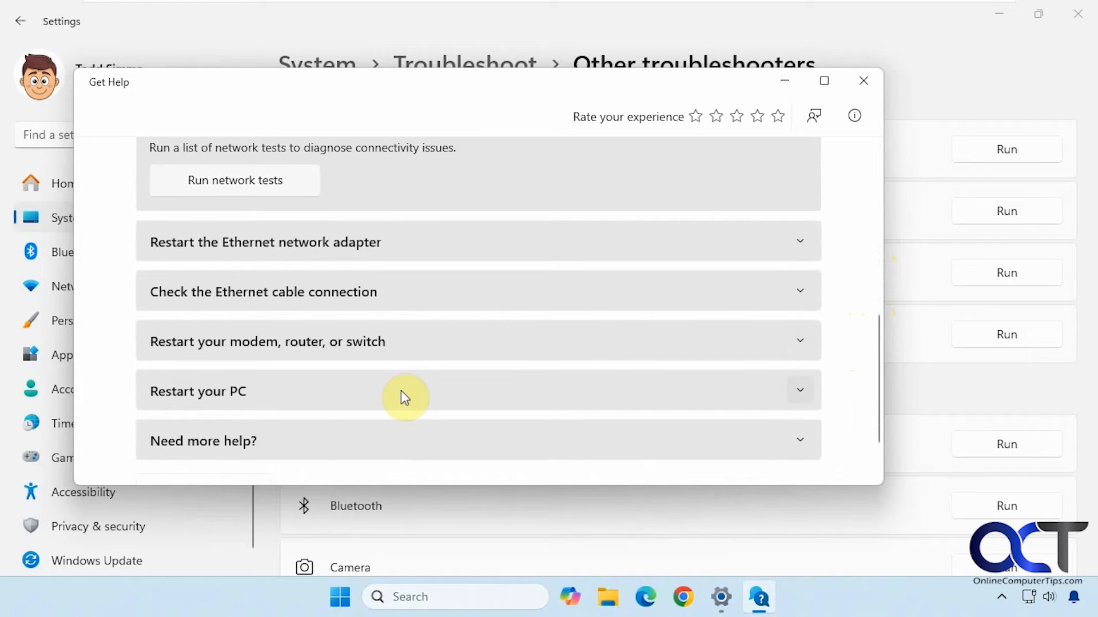
{"action": "scroll", "coordinate": [400, 390], "scroll_direction": "up", "scroll_amount": 4}
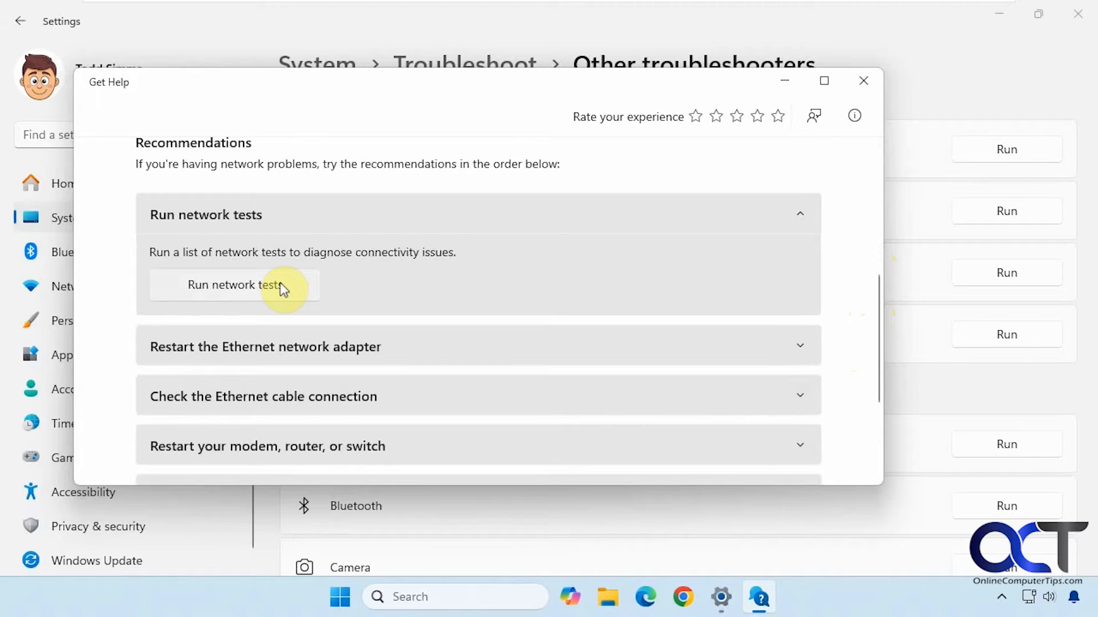
{"action": "left_click", "coordinate": [283, 289]}
{"action": "scroll", "coordinate": [466, 352], "scroll_direction": "down", "scroll_amount": 4}
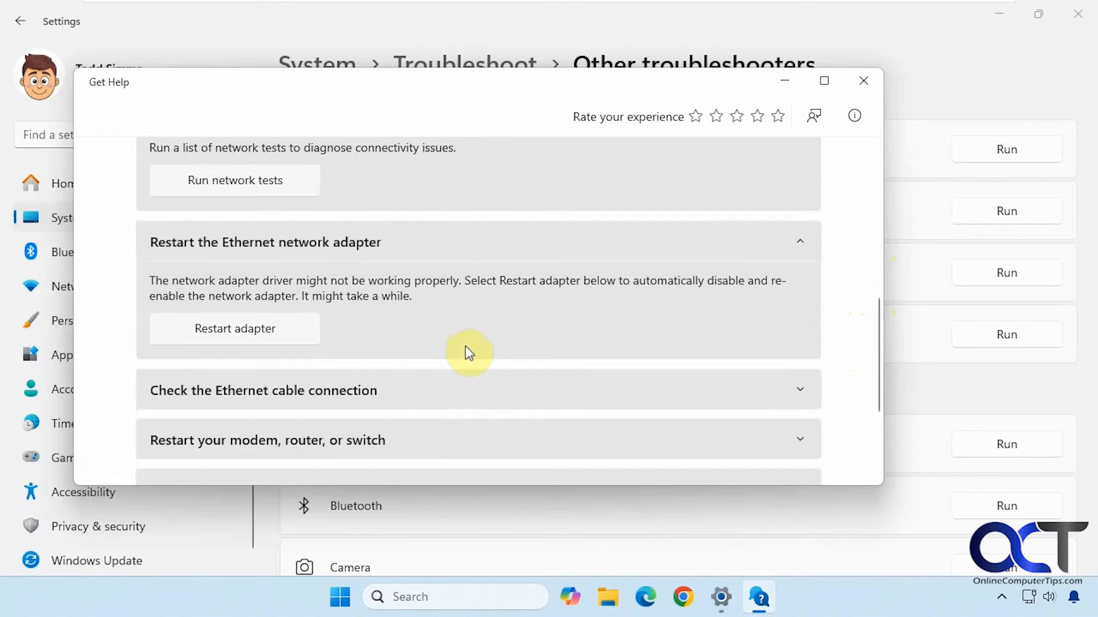
{"action": "scroll", "coordinate": [466, 347], "scroll_direction": "up", "scroll_amount": 2}
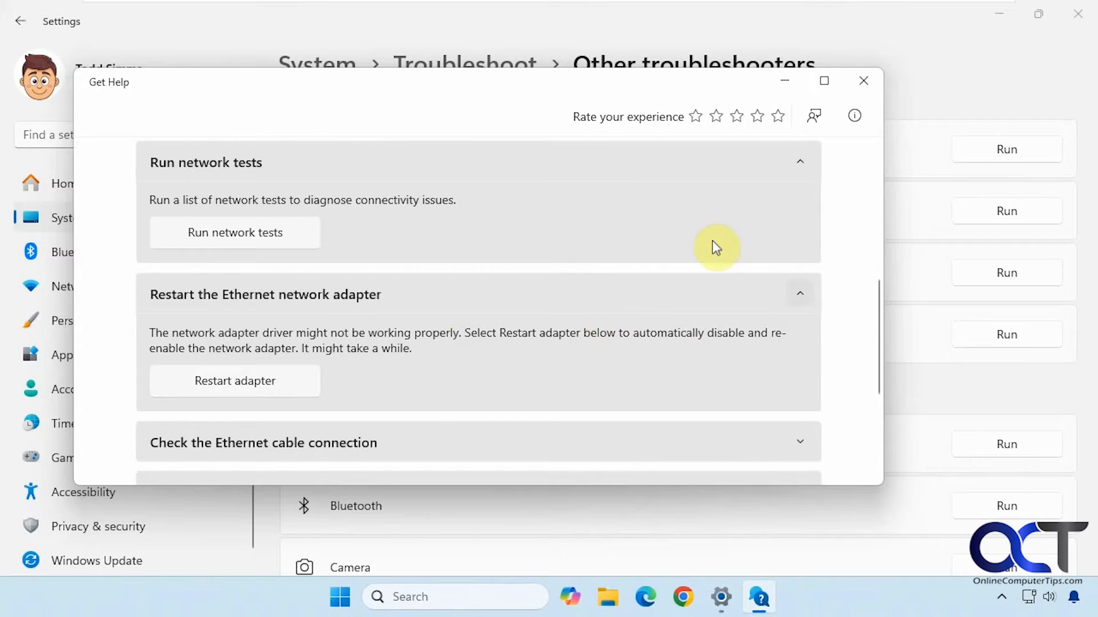
{"action": "left_click", "coordinate": [867, 81]}
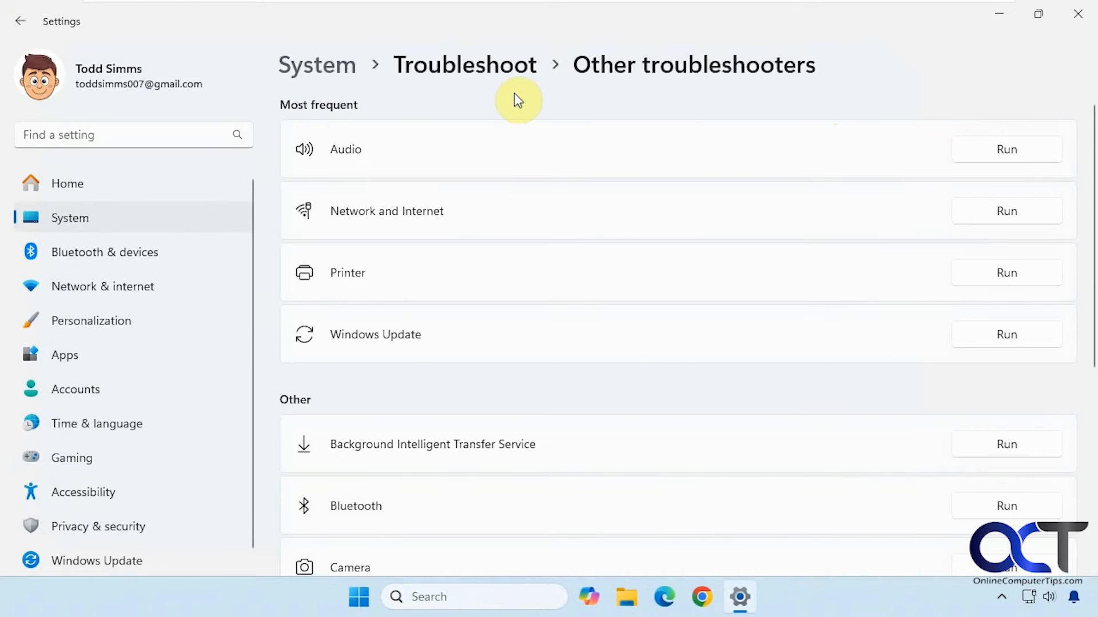
- Return to System Recovery and view the Fix problems using Windows Update reinstall dialog, cancelling it without starting the repair
{"action": "left_click", "coordinate": [485, 72]}
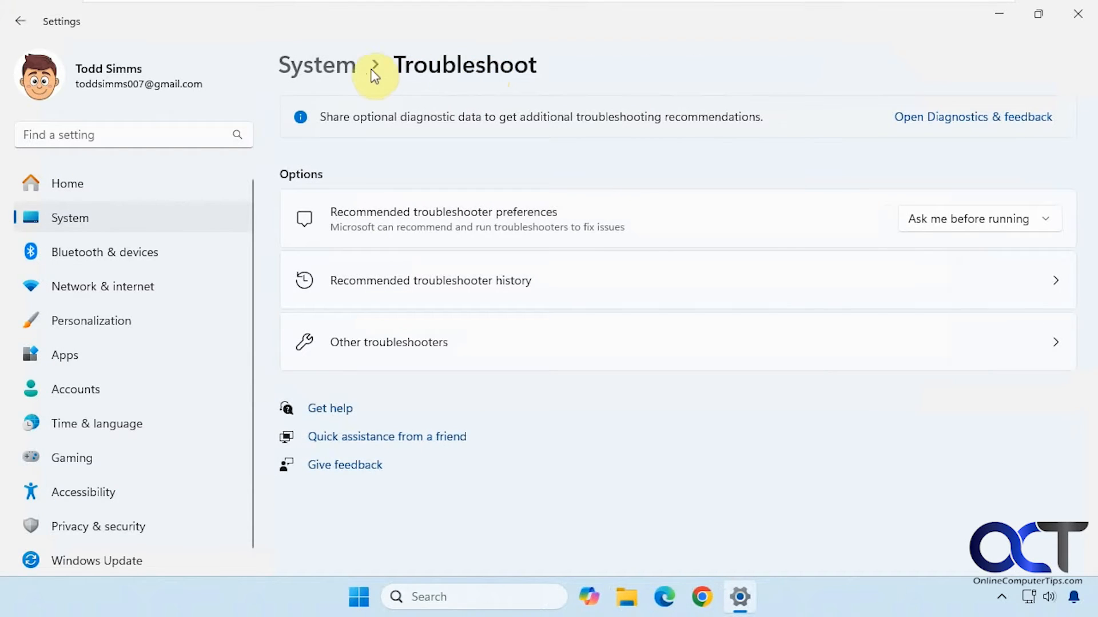
{"action": "left_click", "coordinate": [344, 67]}
{"action": "scroll", "coordinate": [591, 422], "scroll_direction": "down", "scroll_amount": 8}
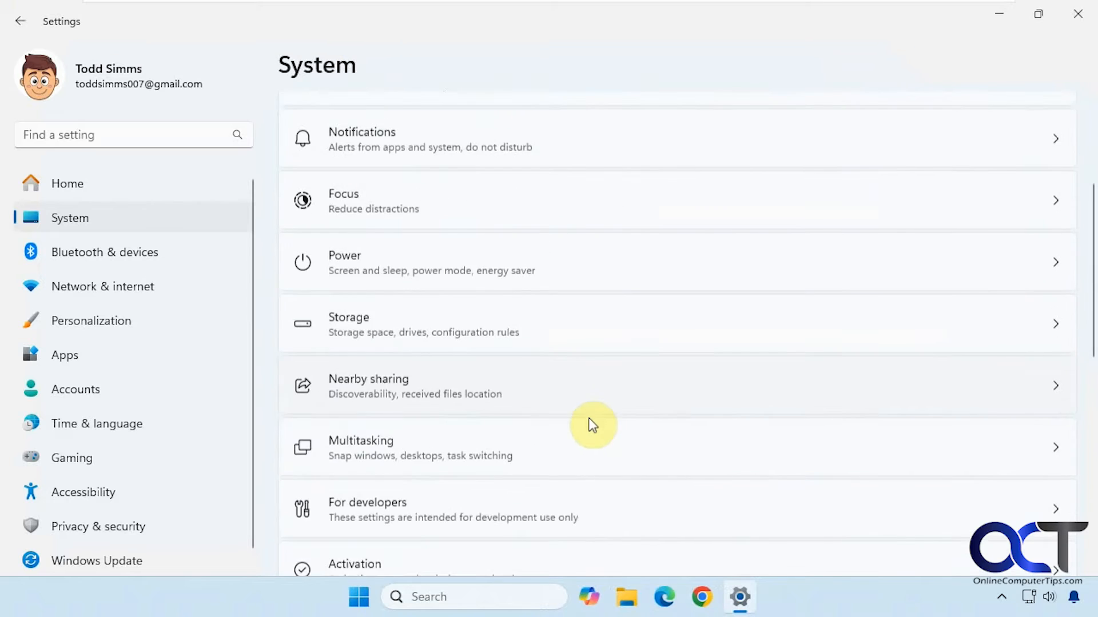
{"action": "left_click", "coordinate": [544, 403]}
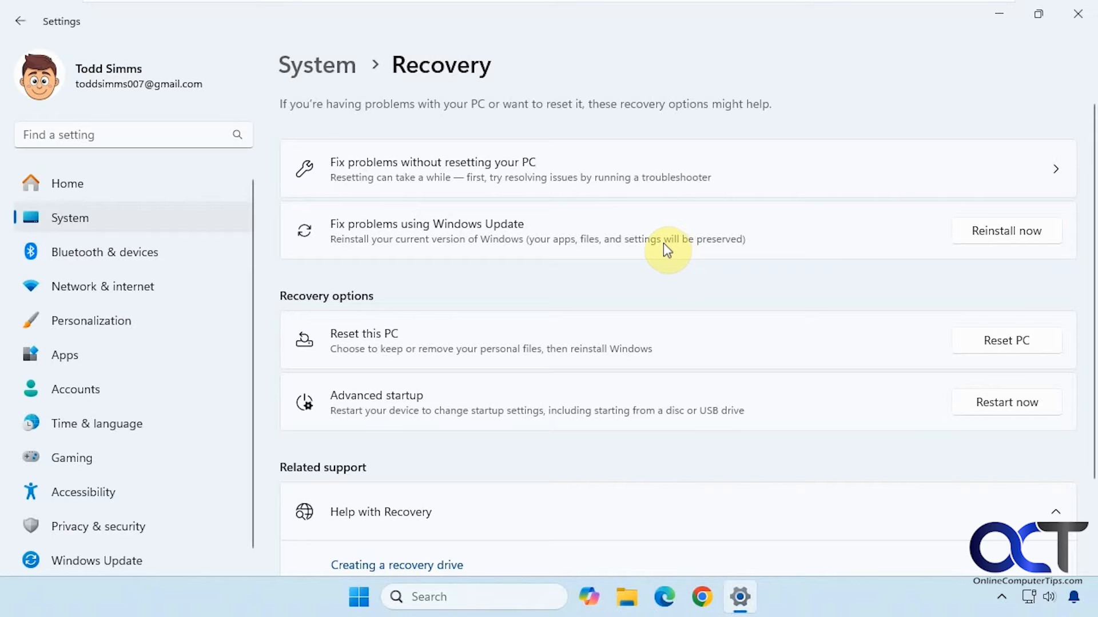
{"action": "left_click", "coordinate": [991, 235]}
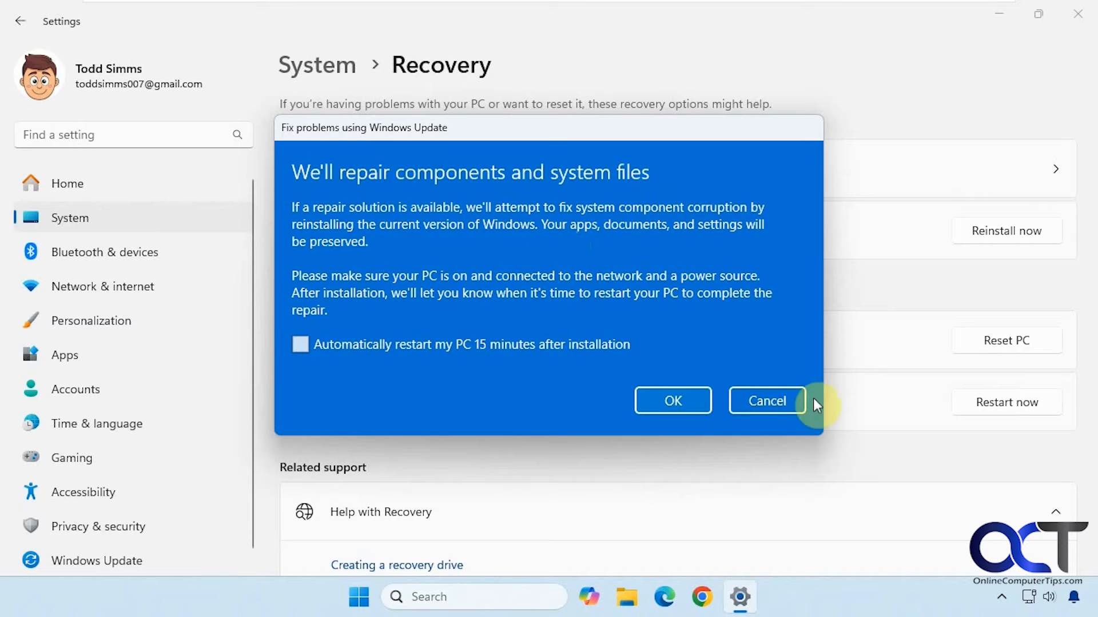
{"action": "left_click", "coordinate": [774, 404]}
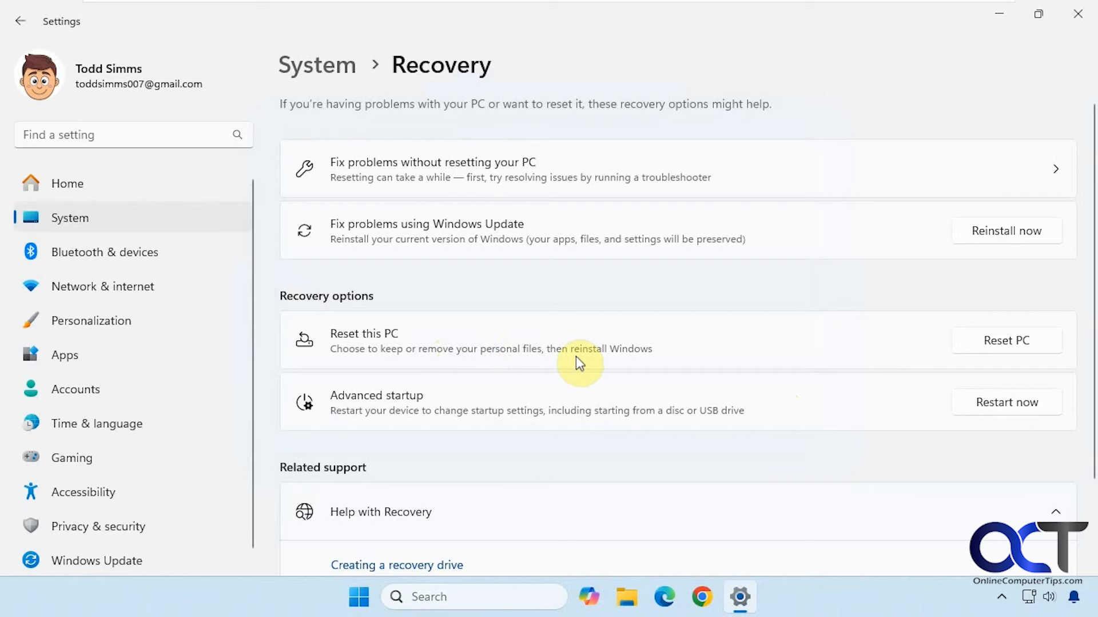
- Preview resetting the PC with Keep my files as far as the reinstall method choice, and cancel the reset
{"action": "left_click", "coordinate": [1018, 340]}
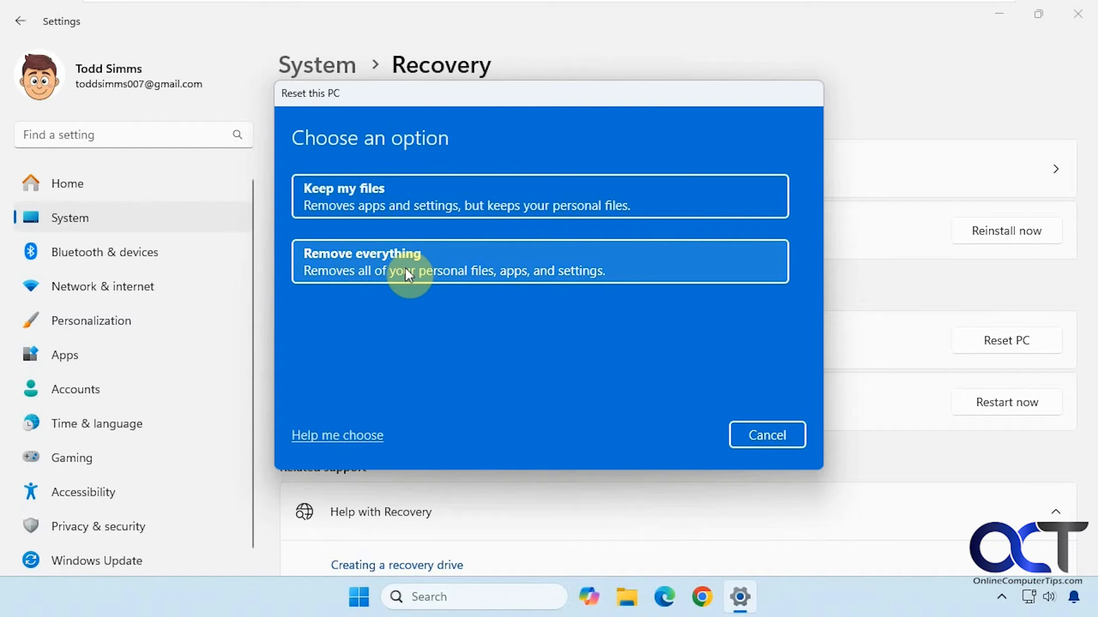
{"action": "left_click", "coordinate": [430, 200]}
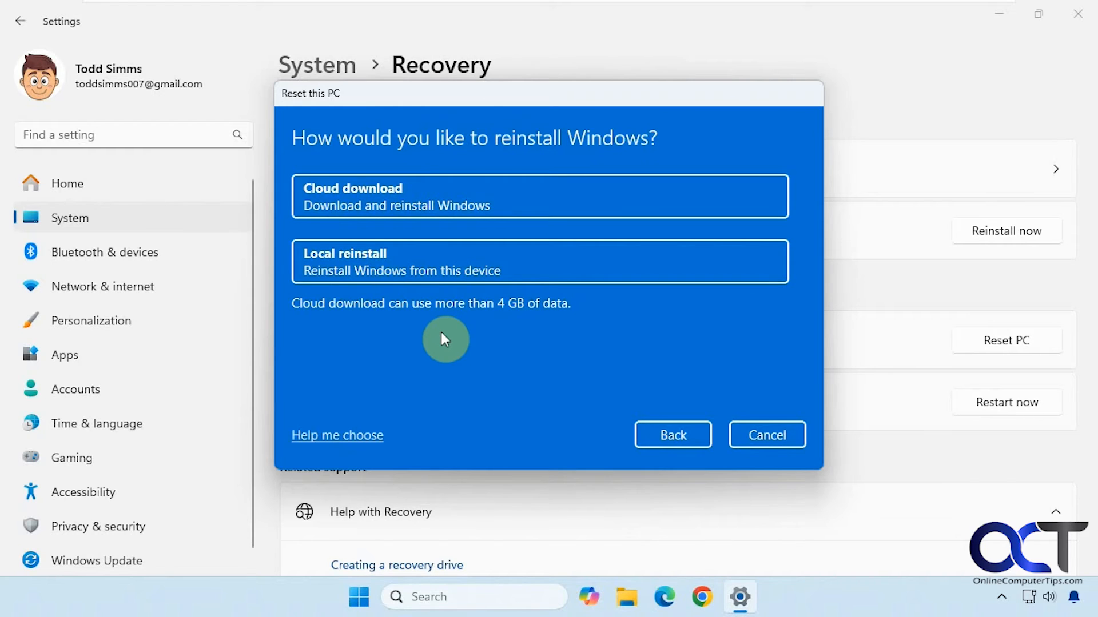
{"action": "left_click", "coordinate": [774, 430]}
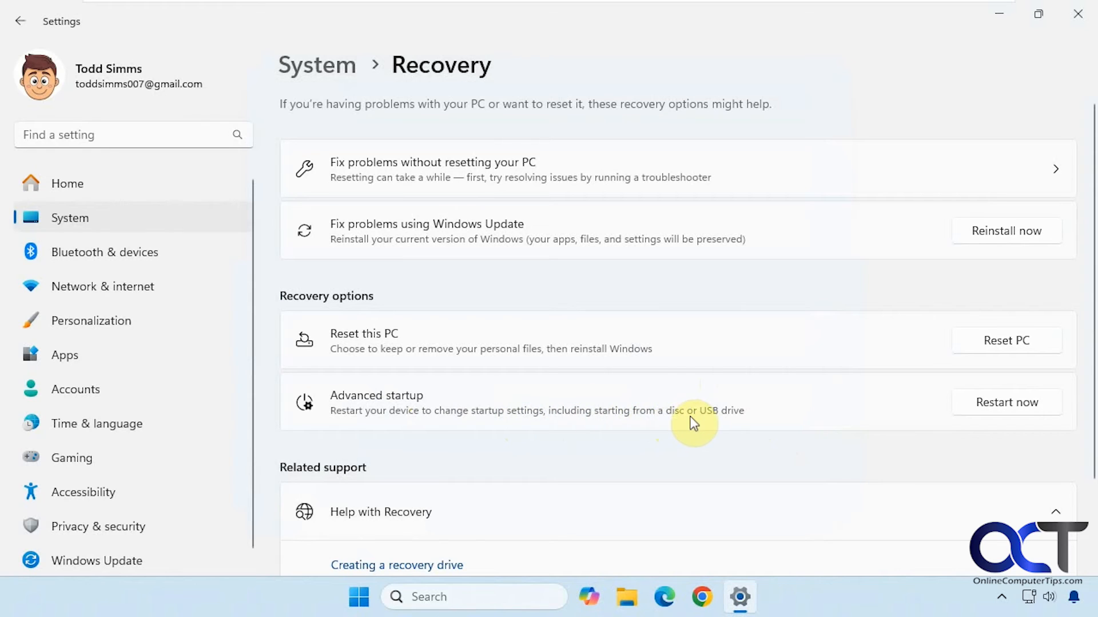
- Restart the PC into Advanced startup and open the Advanced options under Troubleshoot
{"action": "left_click", "coordinate": [993, 403]}
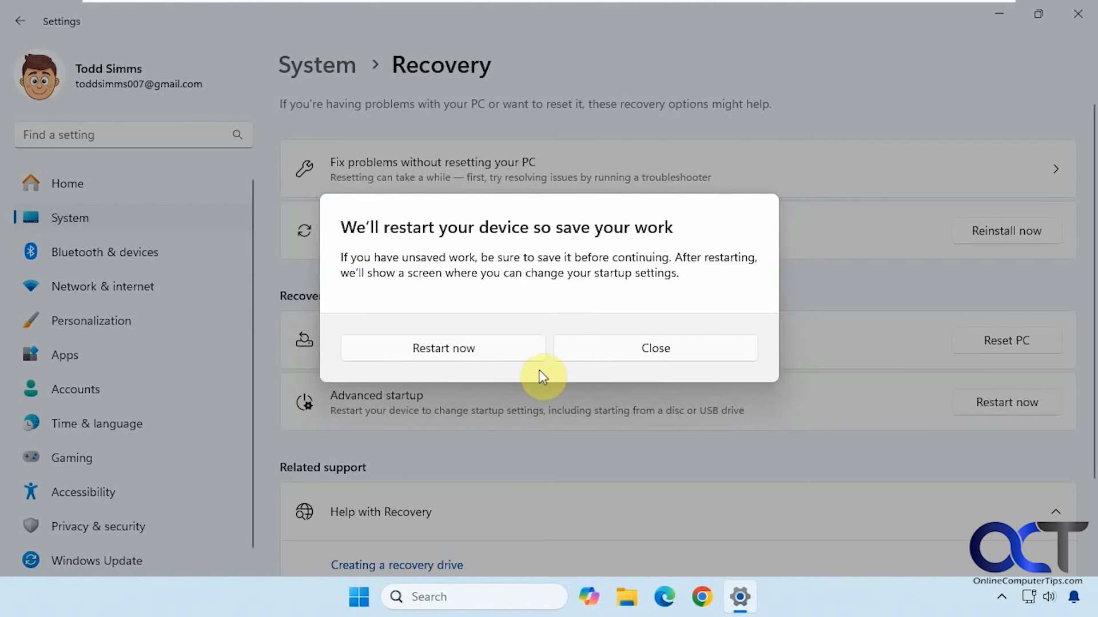
{"action": "left_click", "coordinate": [482, 353]}
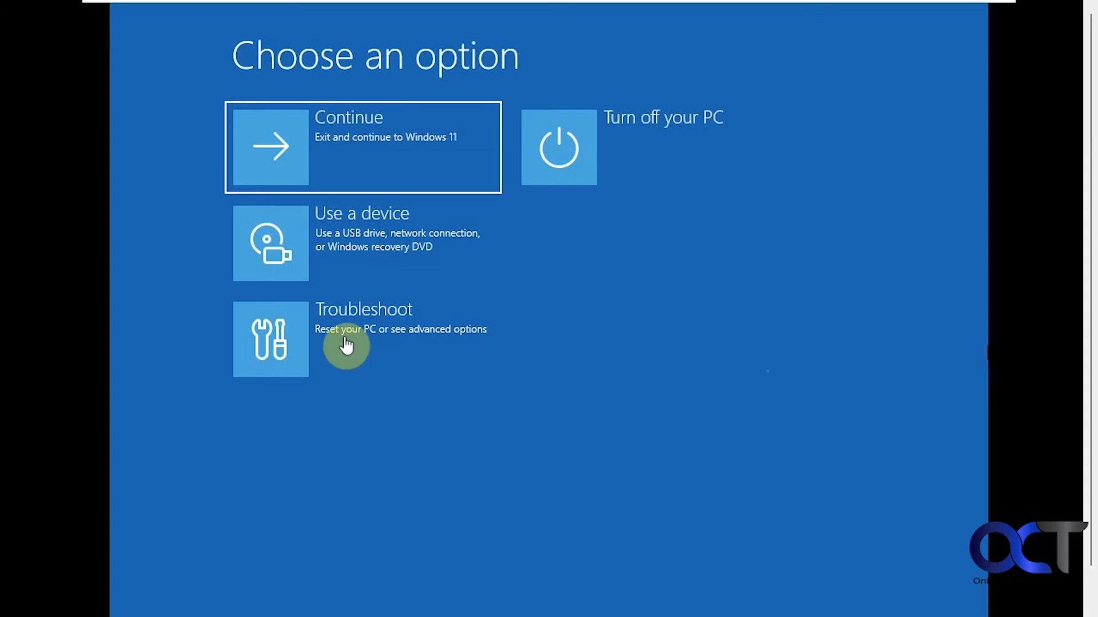
{"action": "left_click", "coordinate": [292, 342]}
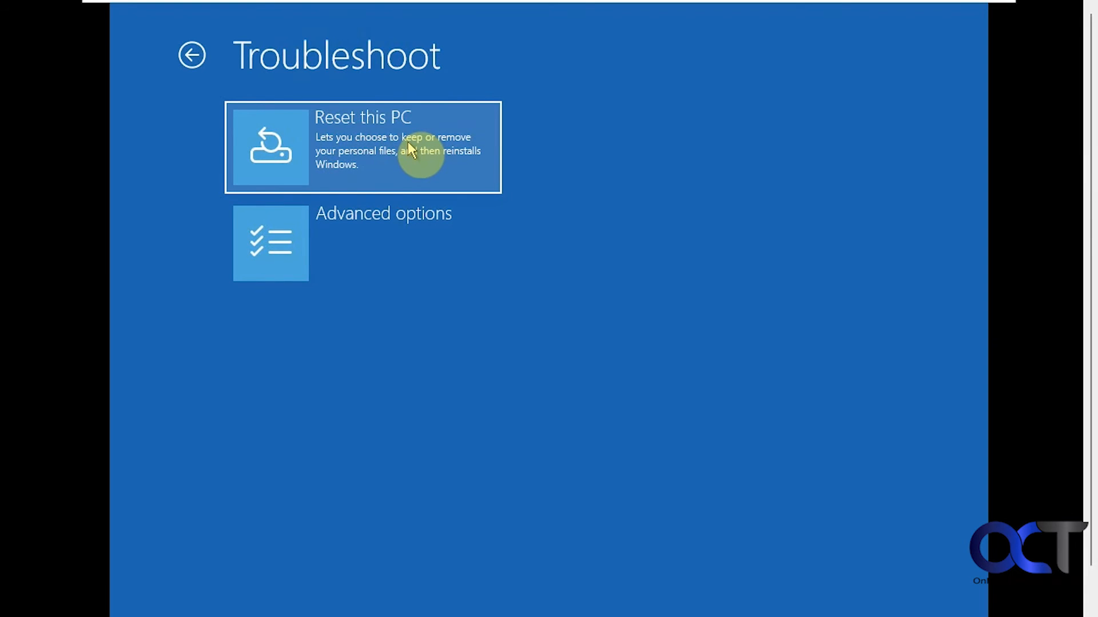
{"action": "left_click", "coordinate": [387, 222]}
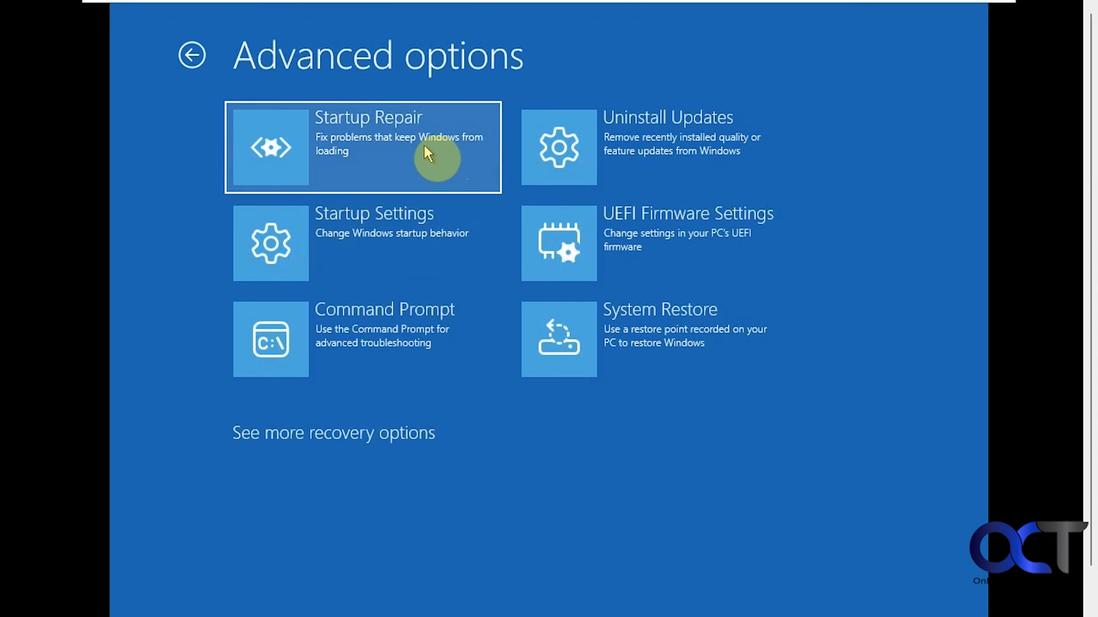
- View what Startup Settings can change and return to Advanced options
{"action": "left_click", "coordinate": [386, 242]}
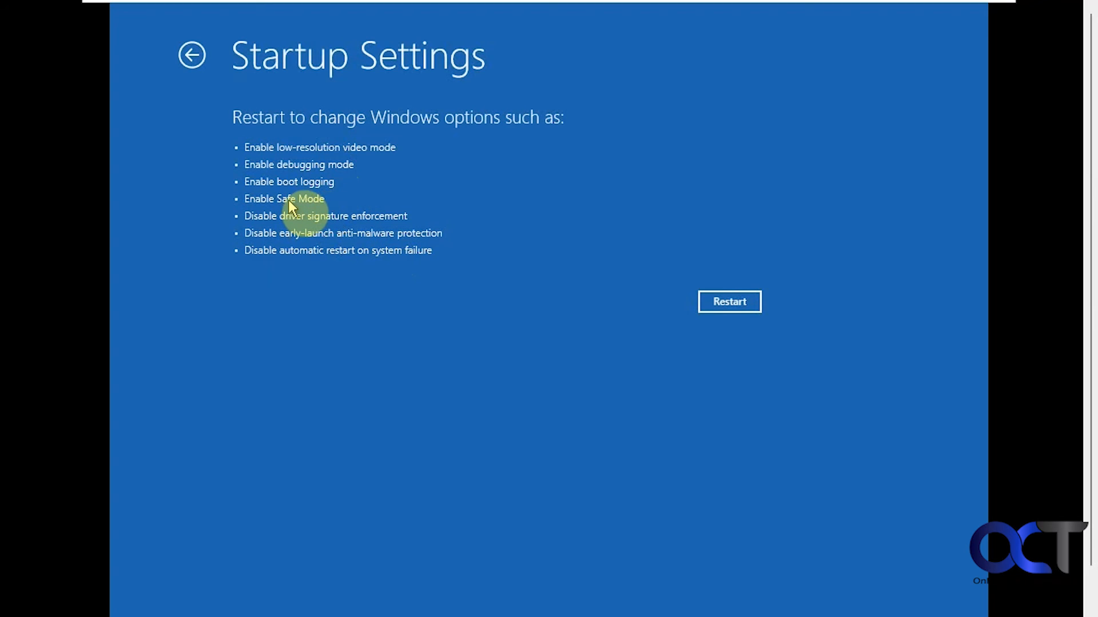
{"action": "left_click", "coordinate": [184, 53]}
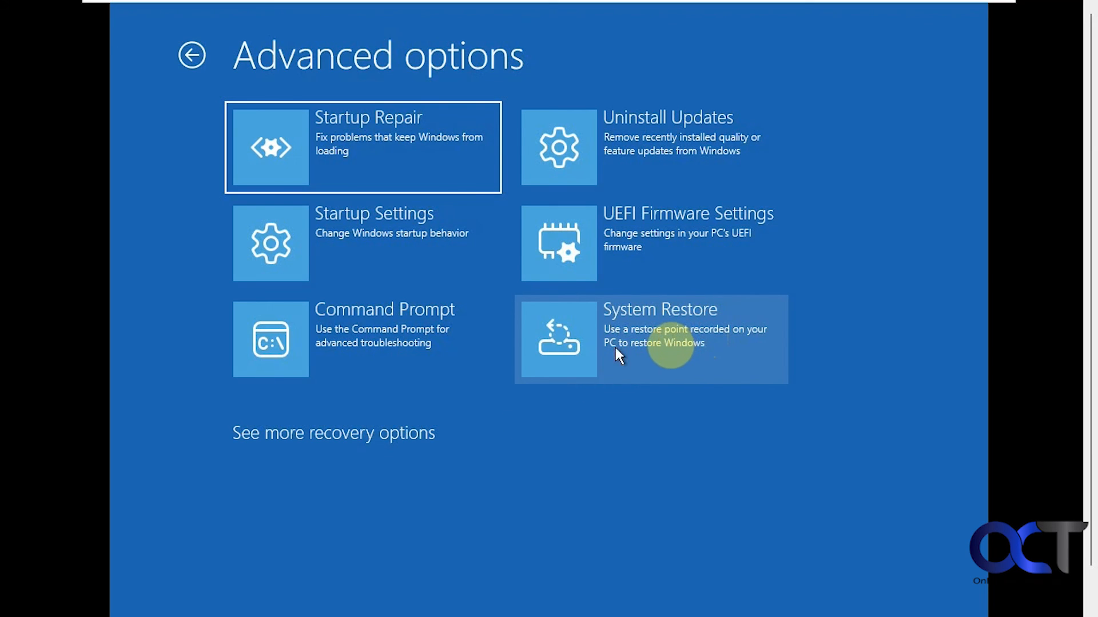
- View the additional recovery options with System Image Recovery, and exit the recovery environment to continue to Windows 11
{"action": "left_click", "coordinate": [391, 440]}
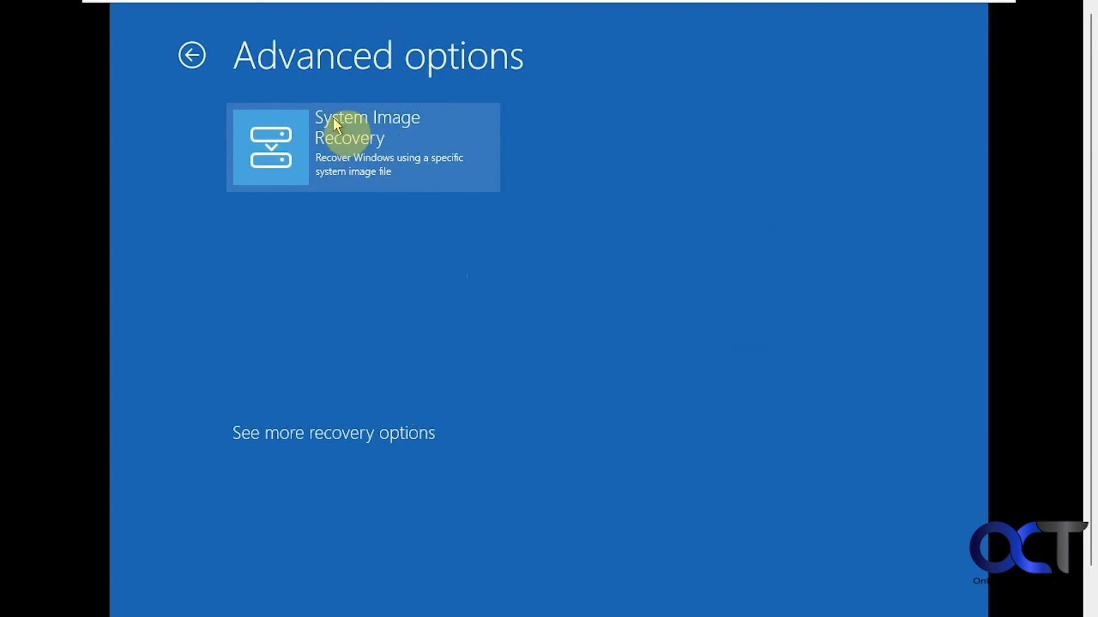
{"action": "left_click", "coordinate": [362, 434]}
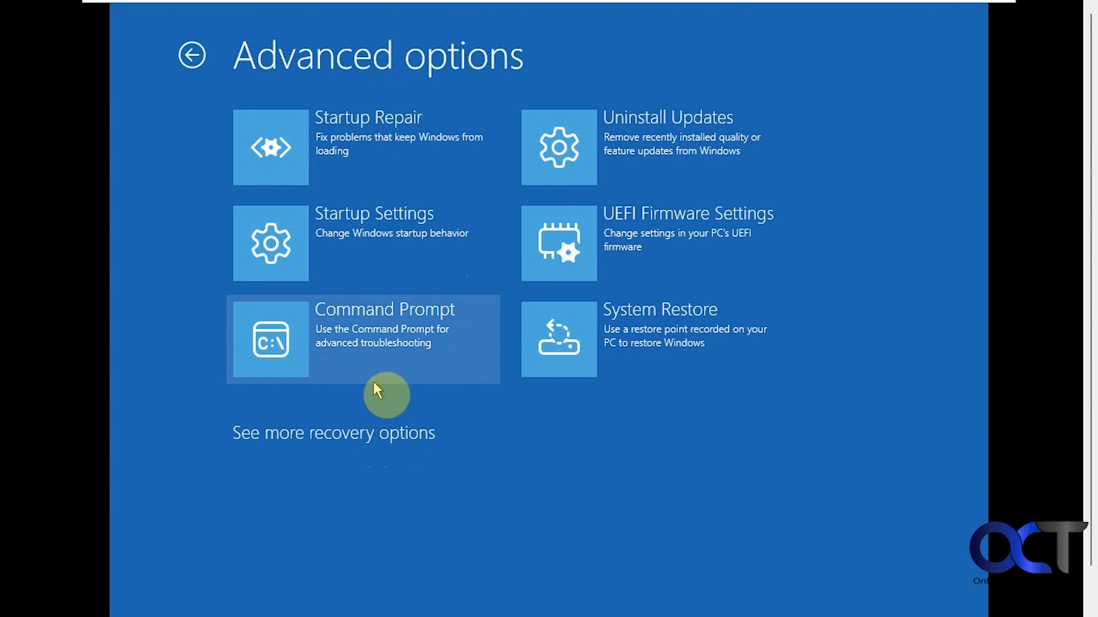
{"action": "left_click", "coordinate": [192, 57]}
{"action": "left_click", "coordinate": [190, 57]}
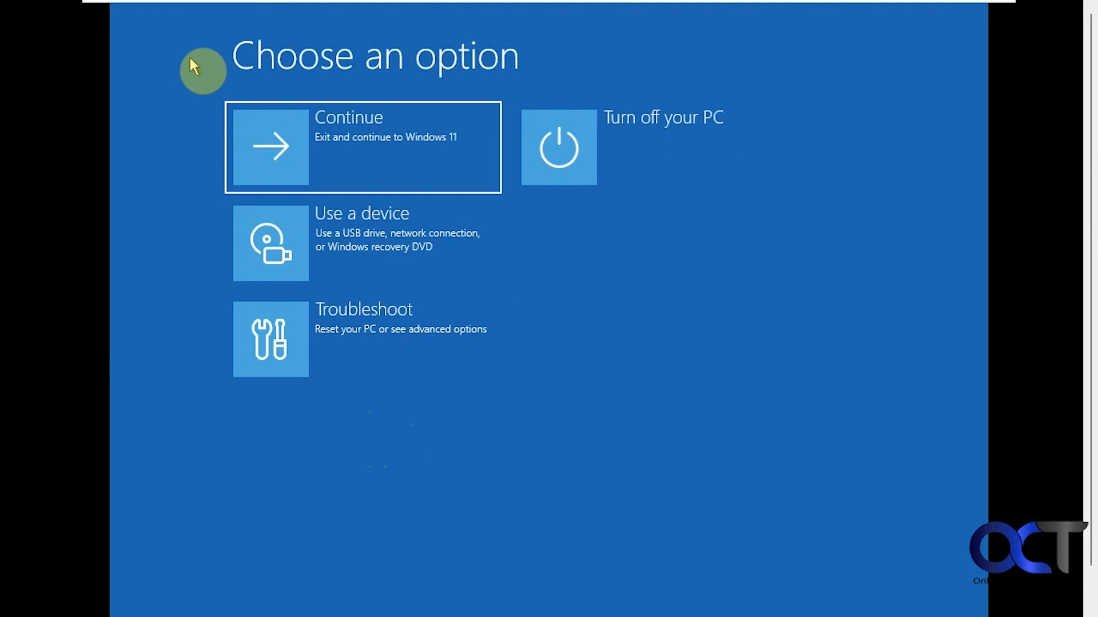
{"action": "left_click", "coordinate": [398, 156]}
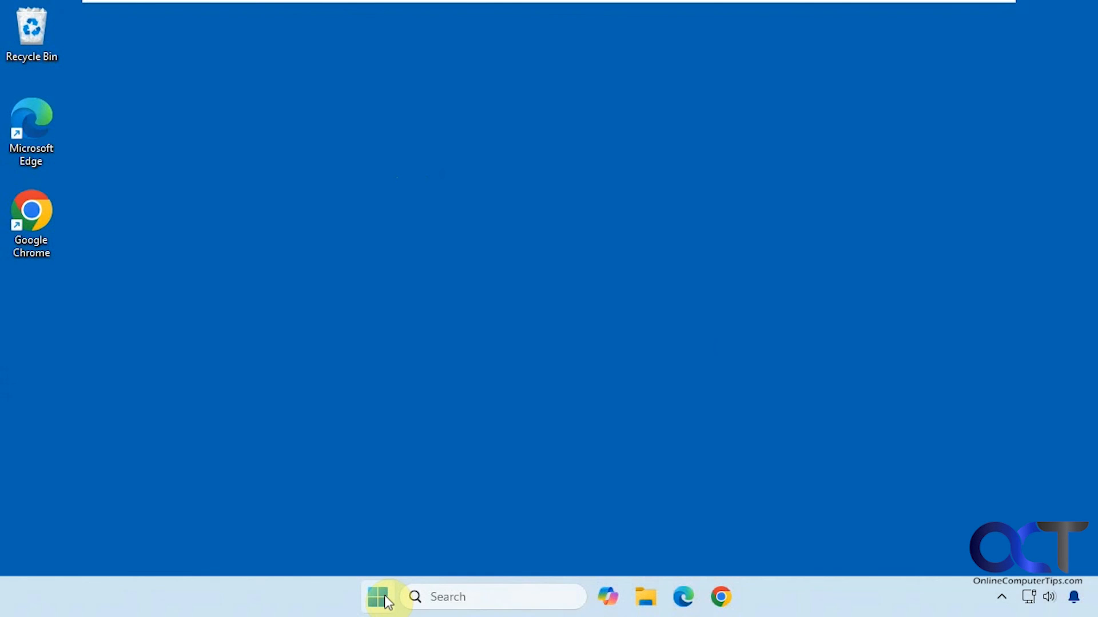
- Open the Recovery page in the System section of Windows Settings
{"action": "left_click", "coordinate": [383, 598]}
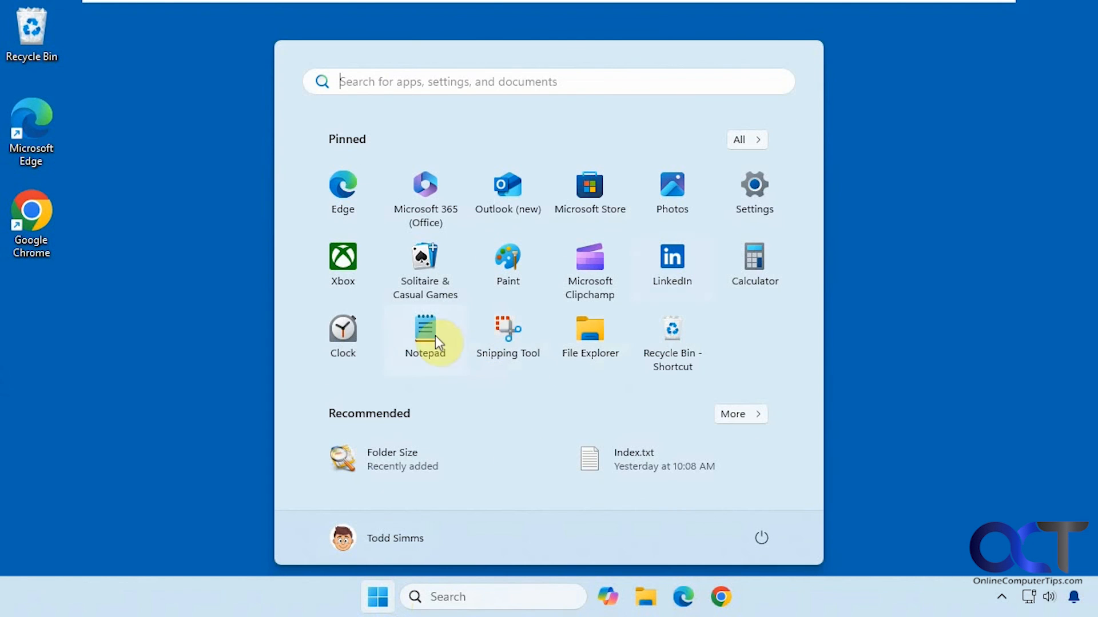
{"action": "left_click", "coordinate": [747, 211]}
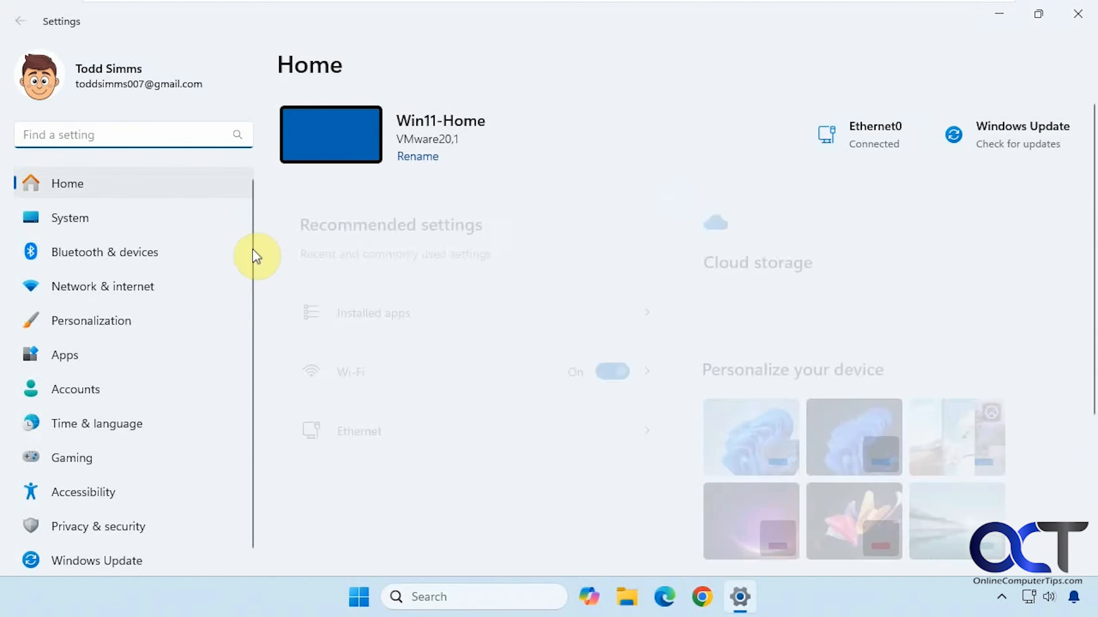
{"action": "left_click", "coordinate": [121, 219]}
{"action": "scroll", "coordinate": [525, 334], "scroll_direction": "down", "scroll_amount": 9}
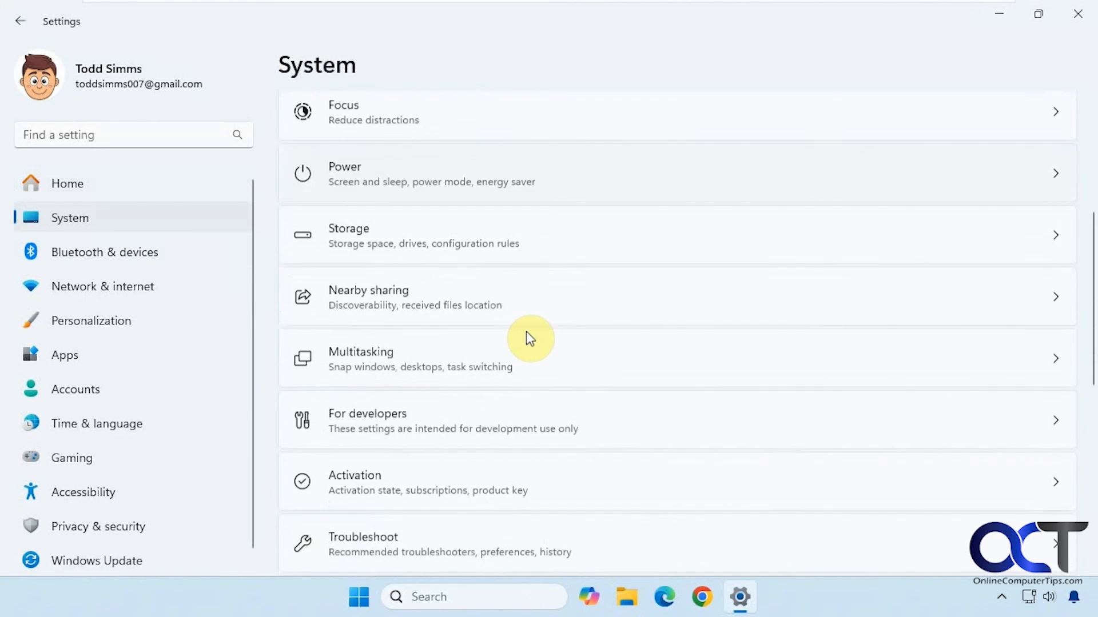
{"action": "left_click", "coordinate": [463, 399]}
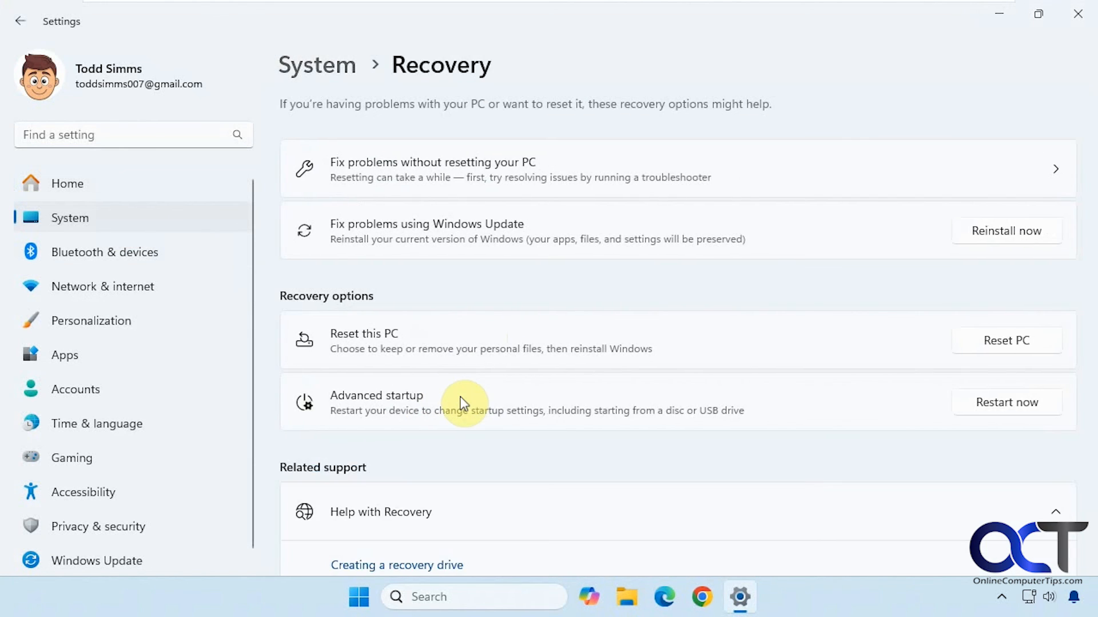